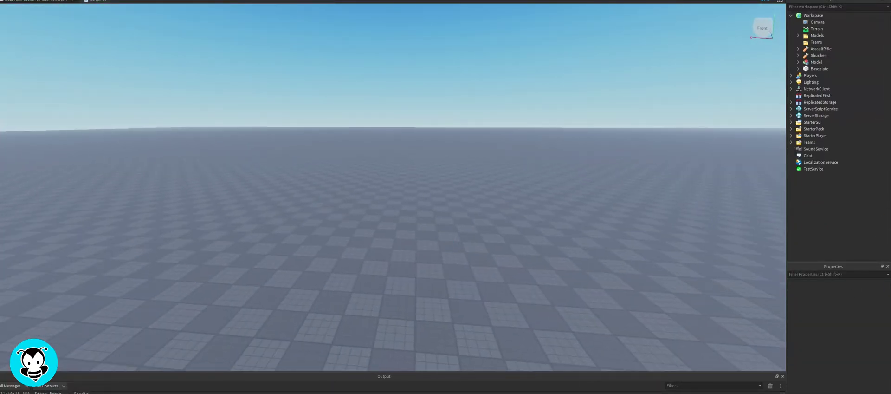
Insert a block part and place it on the open baseplate
left_click(199, 0)
right_click_drag(389, 119, 392, 153)
left_click_drag(391, 152, 398, 309)
right_click_drag(424, 236, 428, 258)
scroll(428, 258, "down", 3)
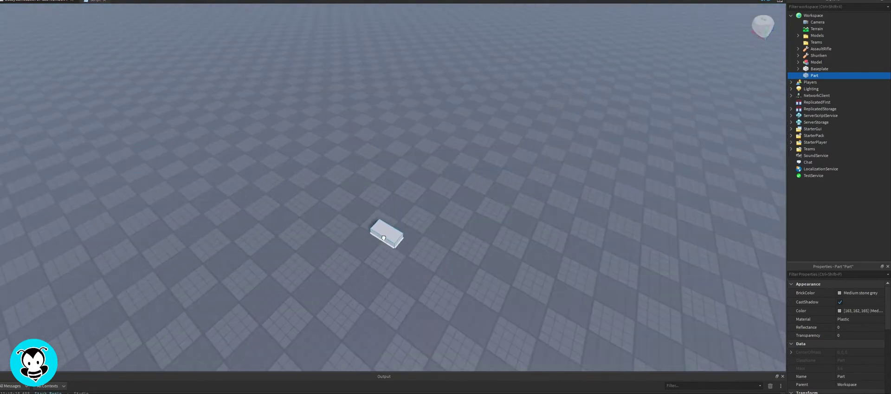
Scale the part into a long, narrow bar lying on the baseplate
right_click_drag(489, 218, 635, 291)
left_click_drag(407, 201, 407, 209)
left_click_drag(445, 227, 485, 230)
left_click(491, 274)
right_click_drag(491, 275, 464, 281)
scroll(463, 279, "up", 1)
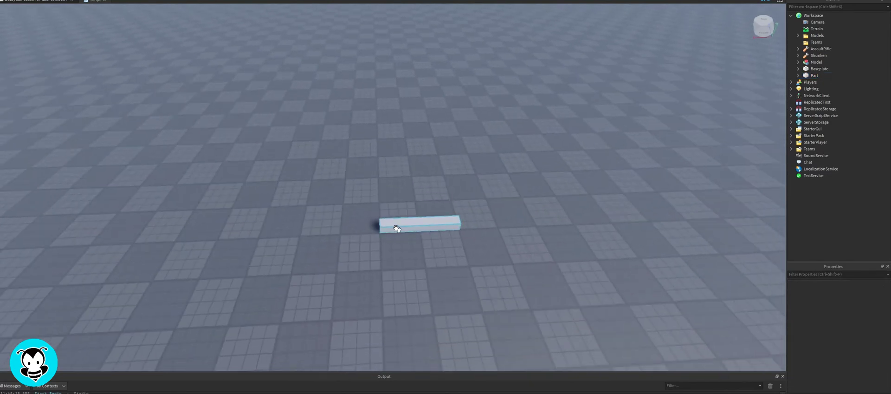
Reposition the bar and scale it upward and in width into a thin, upright door-shaped panel
left_click_drag(396, 228, 366, 233)
right_click_drag(372, 315, 370, 310)
left_click_drag(405, 223, 395, 145)
left_click(460, 317)
right_click_drag(460, 317, 461, 319)
left_click(409, 252)
left_click_drag(468, 223, 455, 223)
left_click_drag(388, 130, 389, 142)
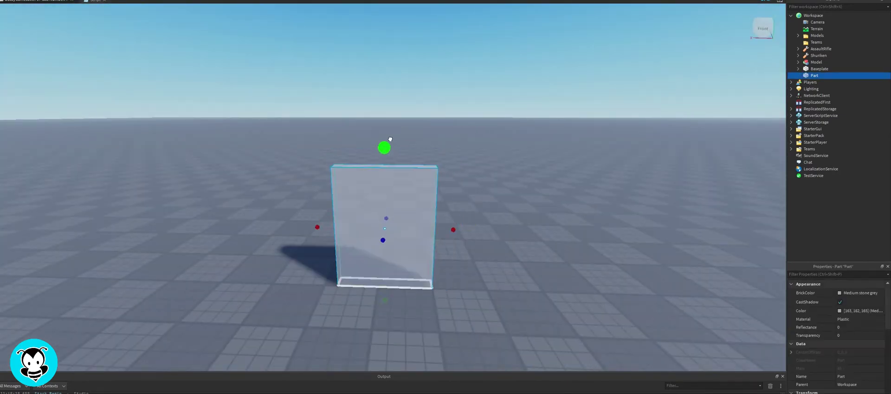
left_click(498, 222)
right_click_drag(497, 222, 499, 224)
Set the door panel's BrickColor to Dirt brown and its material to Wood
left_click(418, 216)
left_click(839, 293)
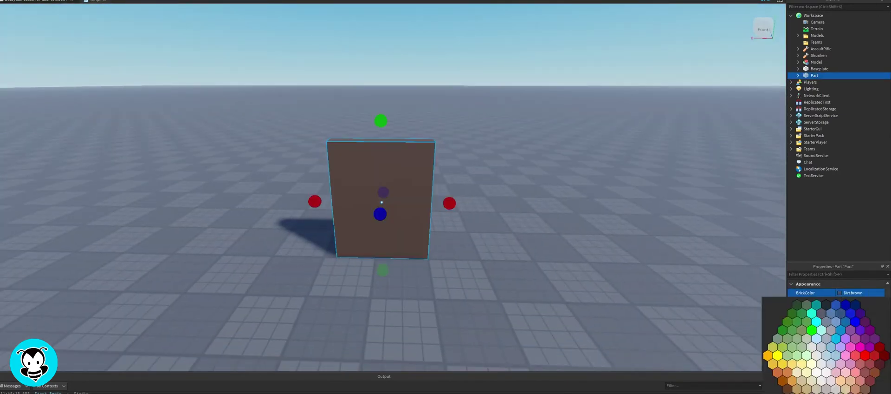
left_click(809, 367)
left_click(881, 319)
left_click(881, 319)
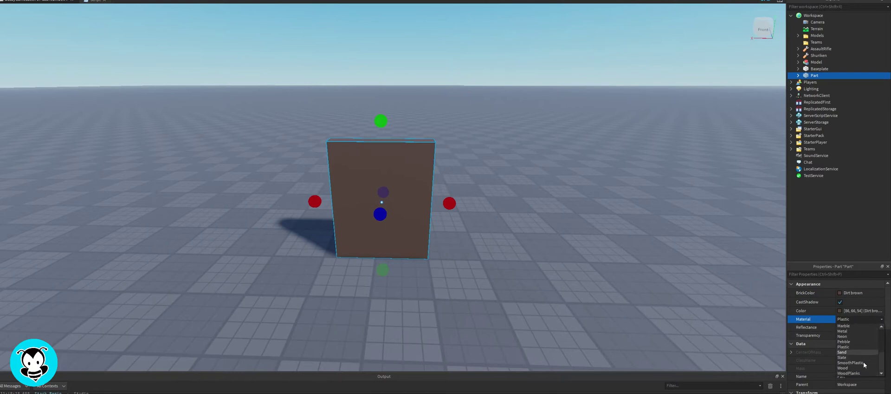
left_click(863, 361)
left_click(523, 284)
right_click_drag(523, 284, 522, 285)
left_click(415, 223)
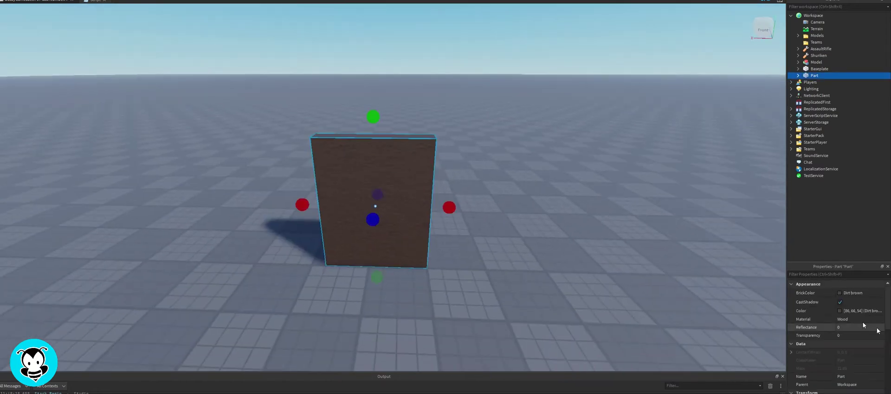
left_click(852, 292)
left_click(856, 294)
left_click(846, 318)
left_click(881, 319)
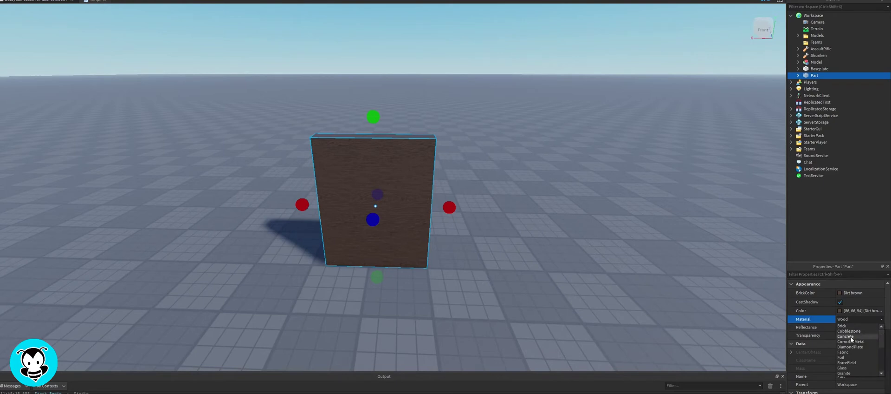
left_click(448, 260)
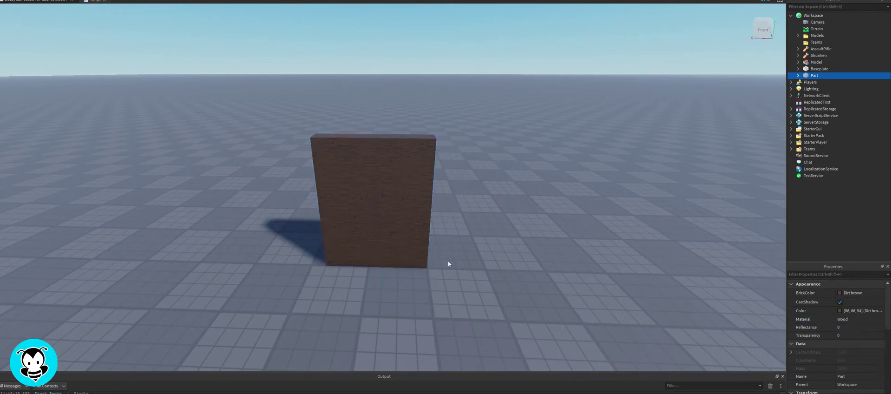
Insert a second block part and fit it as a small block against the base of the panel's left edge
right_click_drag(439, 238, 440, 239)
key("a")
left_click(189, 0)
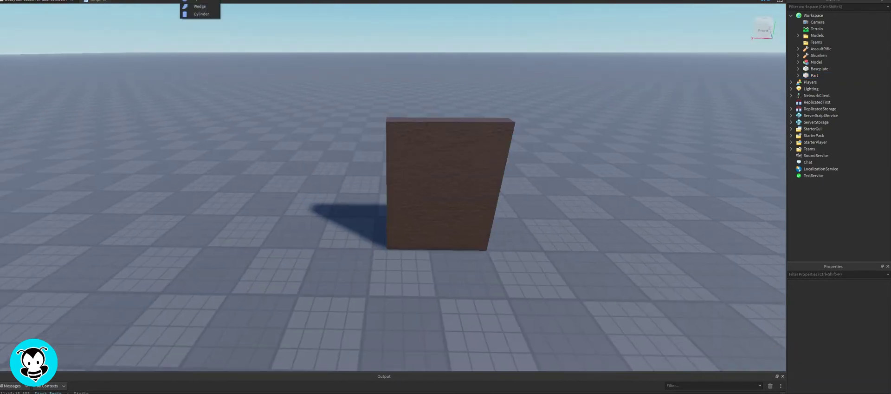
left_click(195, 0)
left_click(356, 194)
left_click_drag(358, 121, 355, 235)
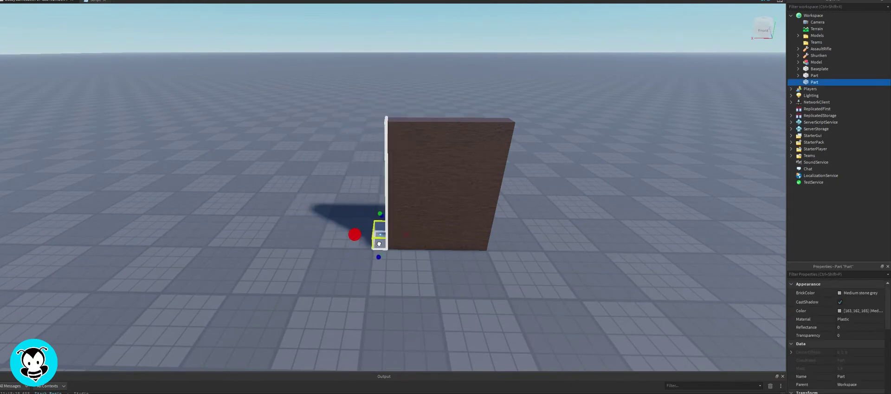
Stretch the small block upward to the door panel's full height to form a narrow hinge strip
right_click_drag(366, 236, 368, 242)
scroll(369, 243, "down", 3)
left_click_drag(442, 172, 455, 116)
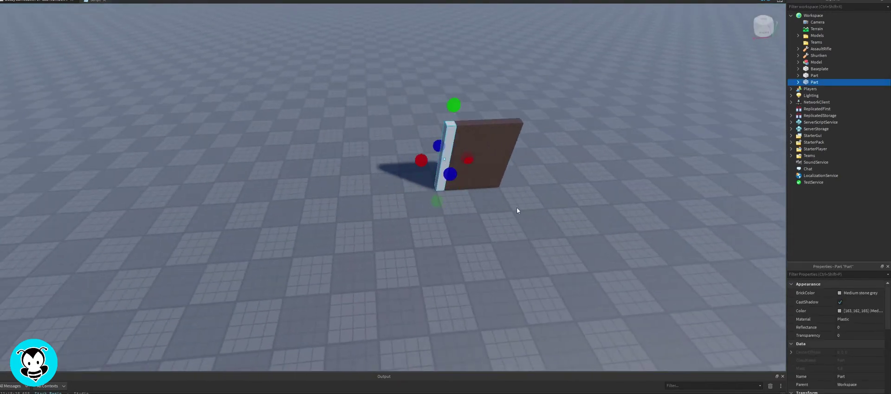
left_click(540, 232)
scroll(540, 232, "up", 4)
scroll(540, 232, "down", 3)
right_click_drag(540, 233, 540, 232)
scroll(539, 232, "up", 2)
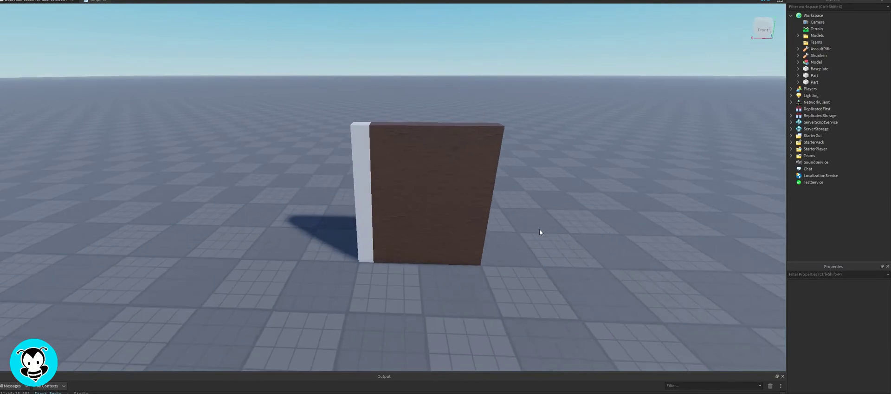
scroll(540, 232, "down", 1)
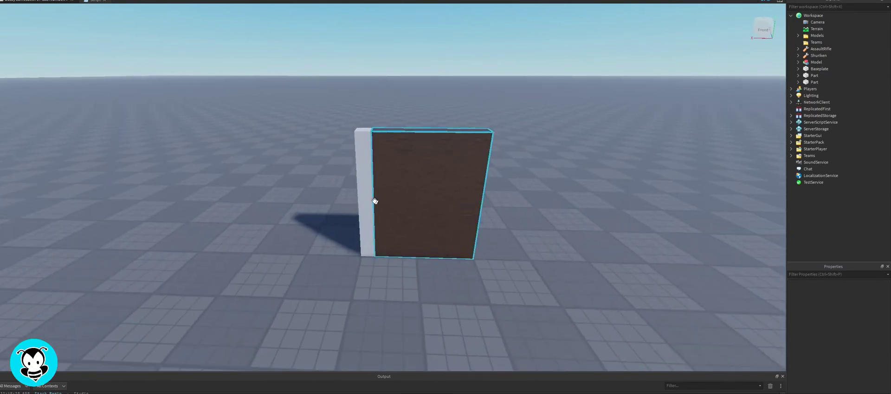
Set the narrow hinge strip's BrickColor to Really black
left_click(366, 201)
left_click(856, 294)
left_click(858, 392)
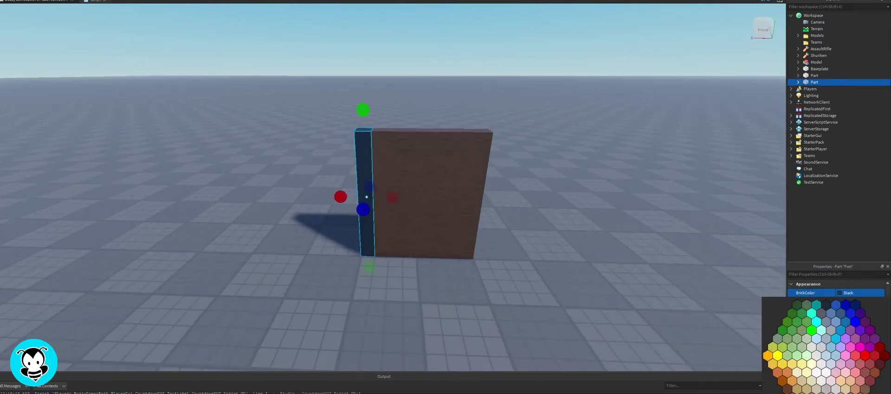
left_click(816, 393)
left_click(595, 328)
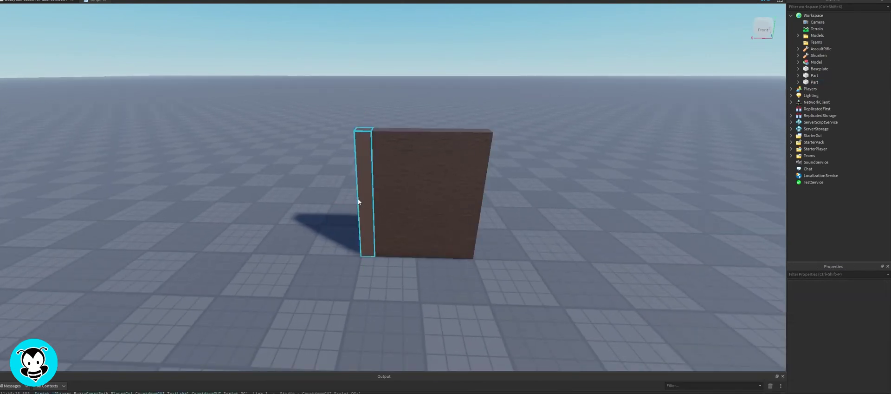
left_click(365, 197)
left_click(856, 293)
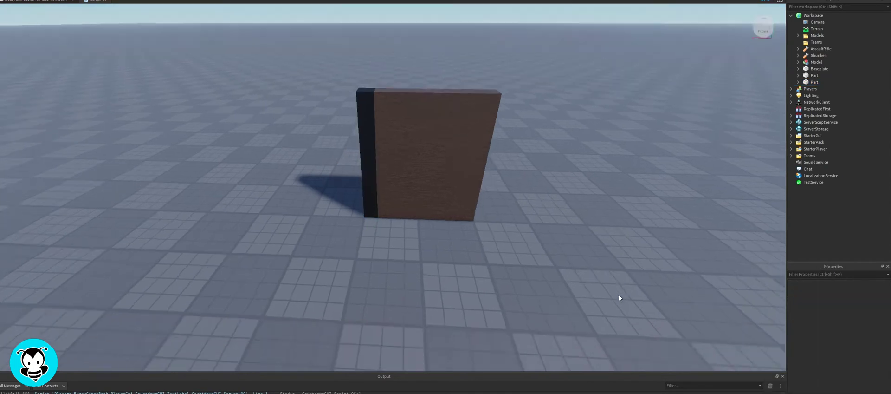
right_click_drag(619, 295, 619, 295)
scroll(619, 295, "down", 1)
Rename the brown wooden panel part as Door
left_click(442, 173)
right_click(812, 76)
left_click(812, 116)
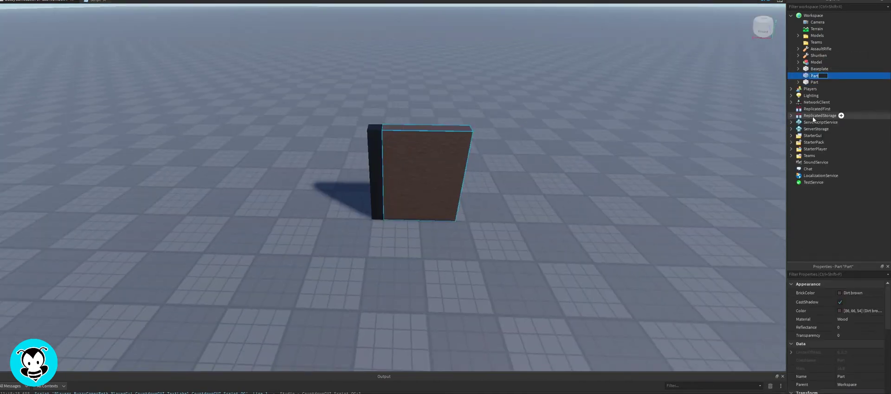
type("Door")
key("Return")
left_click(532, 18)
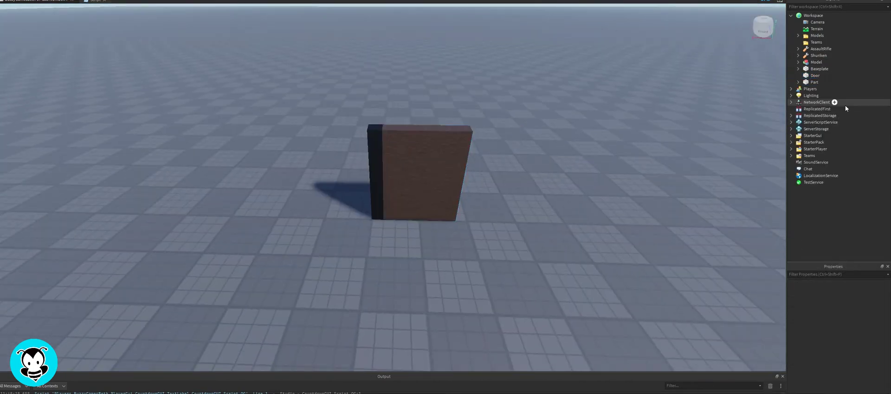
Rename the black strip part as Hinge
right_click(820, 84)
left_click(805, 128)
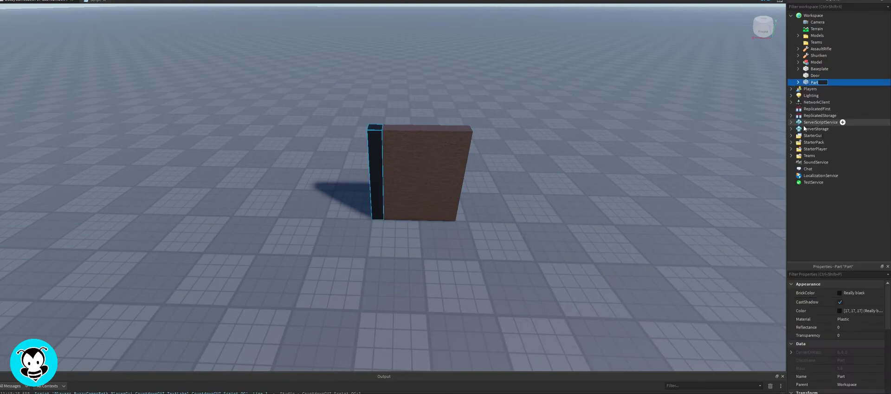
left_click(538, 155)
Delete the Attachment1 and both Weld objects from the Hinge part
left_click(799, 82)
left_click(821, 90)
key("shift+Down")
key("shift+Down")
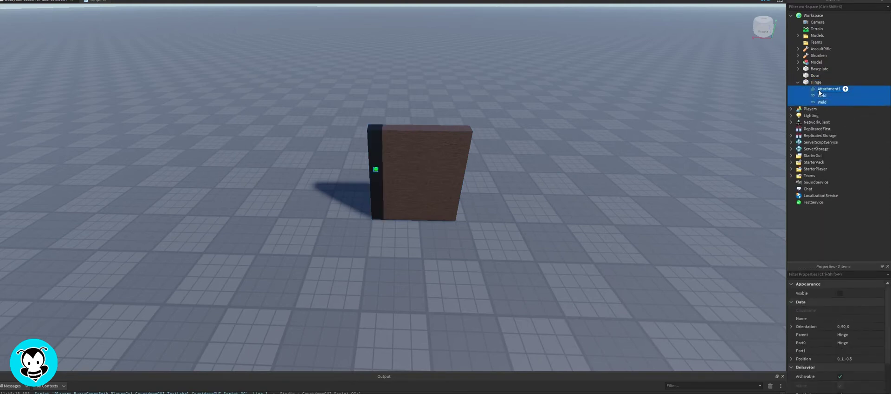
key("Delete")
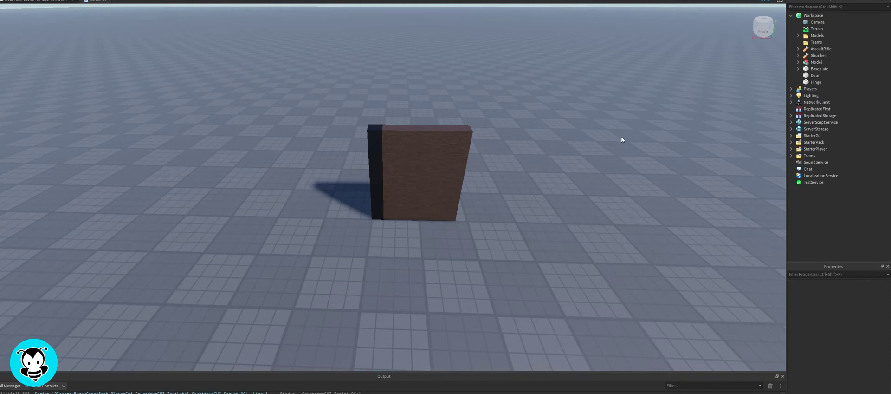
Create a WeldConstraint joining the Door part to the Hinge part
left_click(389, 0)
left_click(400, 61)
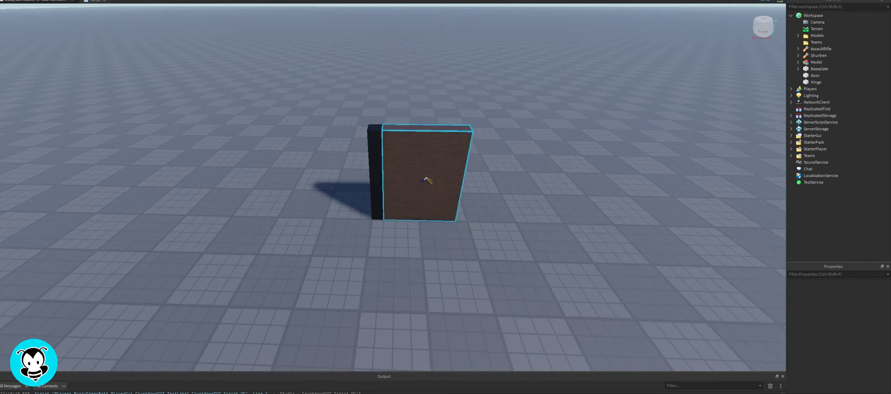
left_click(423, 170)
left_click(376, 165)
left_click(376, 166)
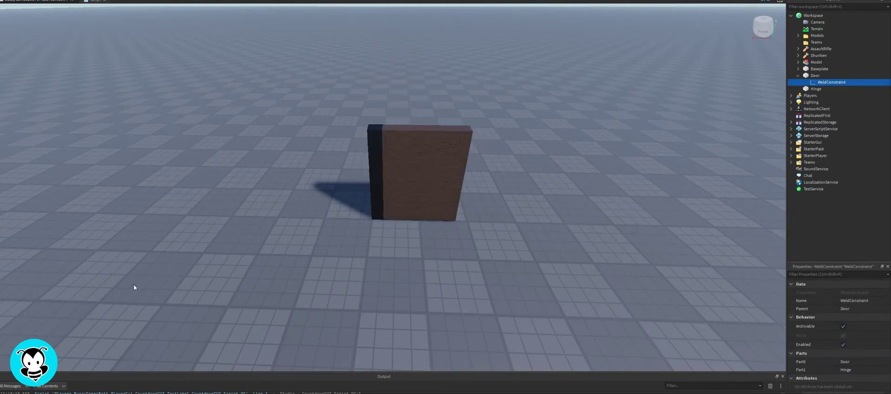
Group the Door and Hinge parts into a model and name it Door
left_click_drag(318, 82, 590, 262)
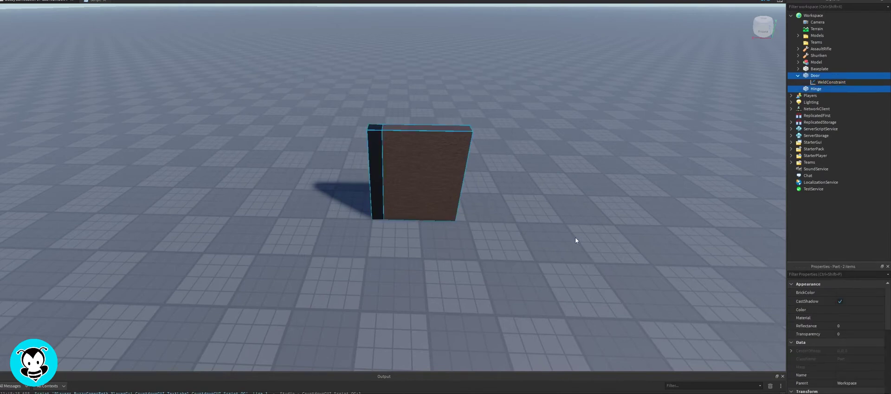
right_click(813, 74)
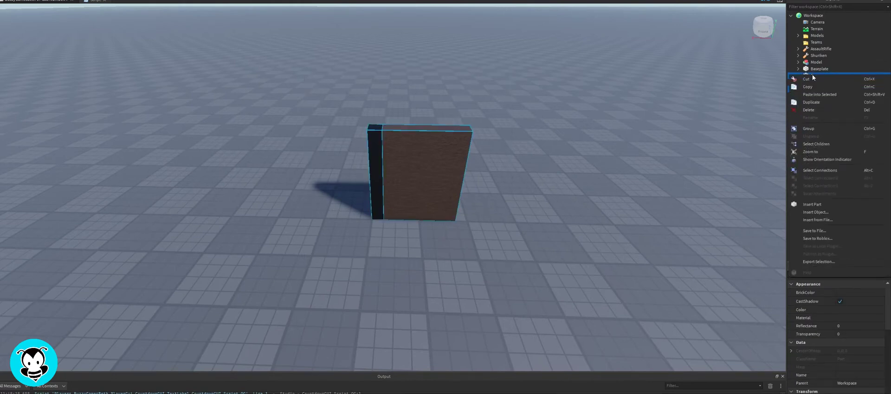
left_click(817, 132)
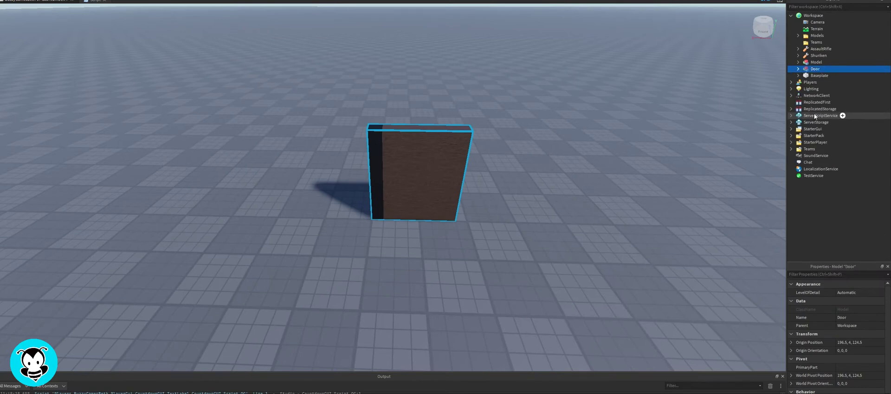
left_click(539, 147)
left_click(436, 186)
left_click(491, 247)
Add a ProximityPrompt to the Door part inside the Door model
left_click(797, 70)
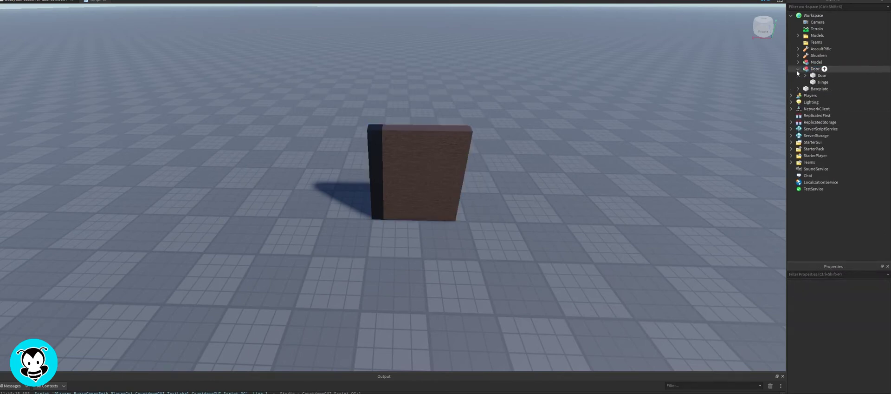
left_click(805, 76)
left_click(826, 75)
type("pro")
left_click(813, 98)
Add a Script to the Door model and clear its default code
left_click(818, 69)
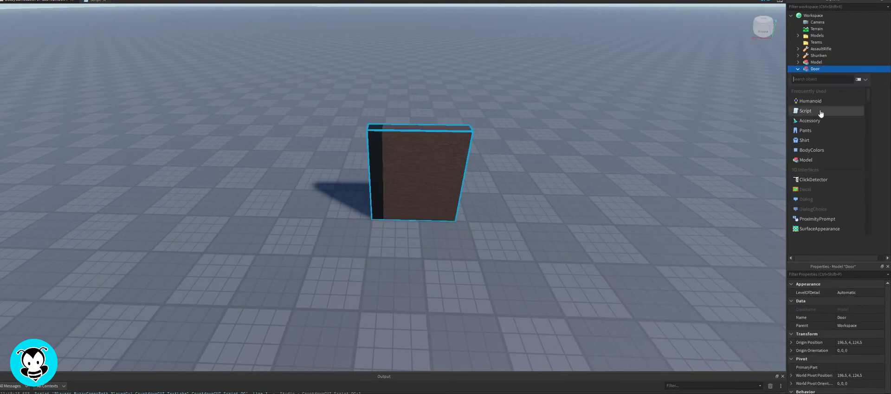
left_click(816, 113)
key("ctrl+a")
key("BackSpace")
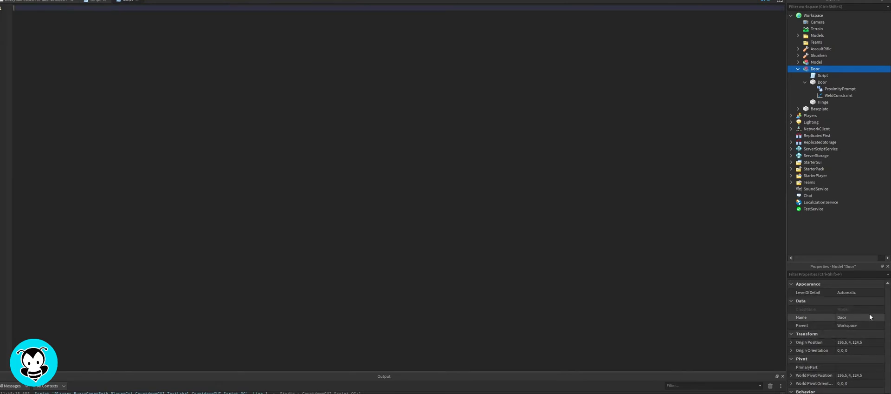
Return to the 3D view, duplicate the Hinge part within the Door model and rename the copy as Side
left_click(36, 2)
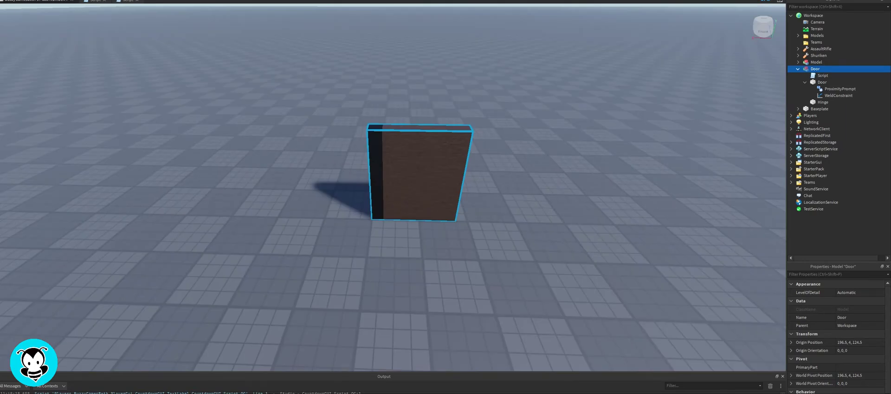
left_click(672, 290)
left_click(816, 102)
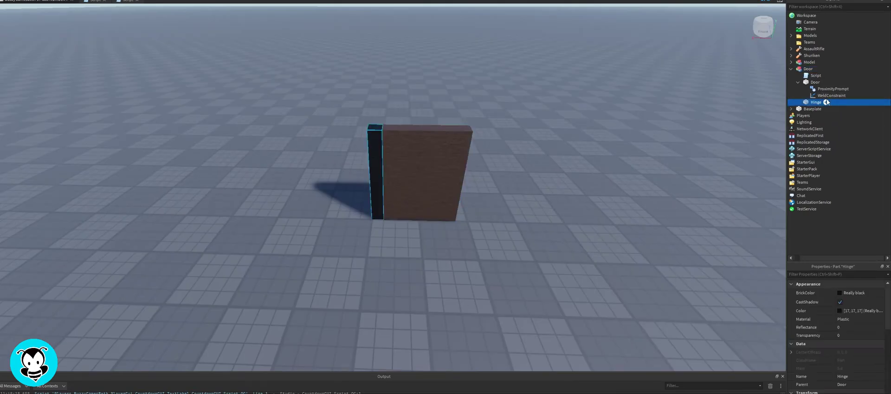
key("ctrl+d")
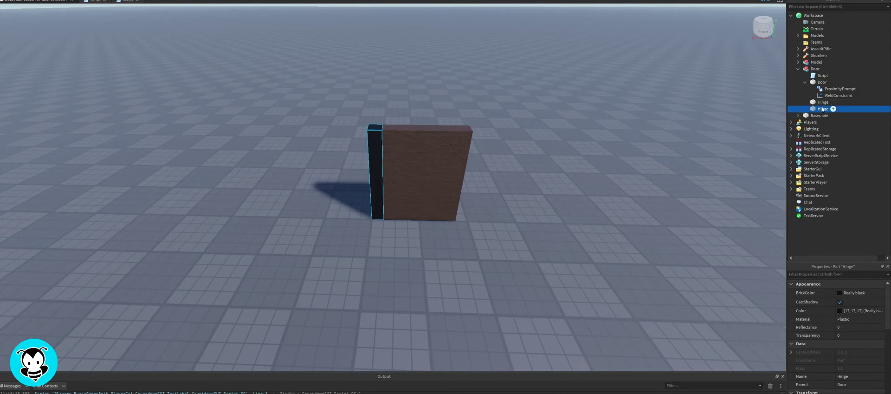
right_click(821, 109)
left_click(811, 152)
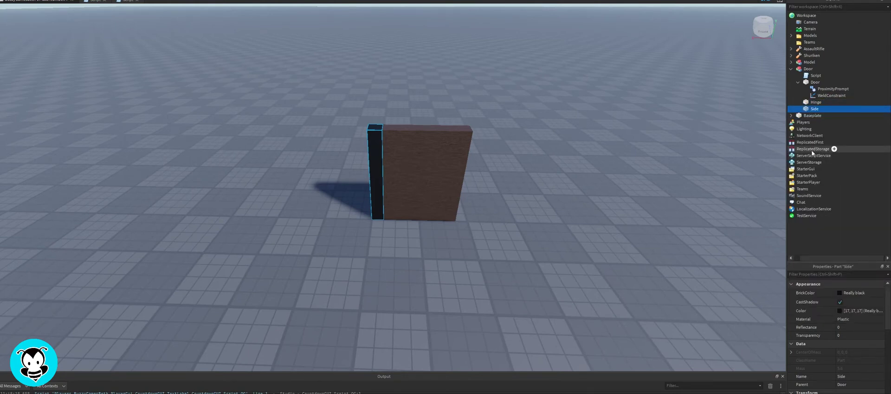
scroll(853, 334, "down", 3)
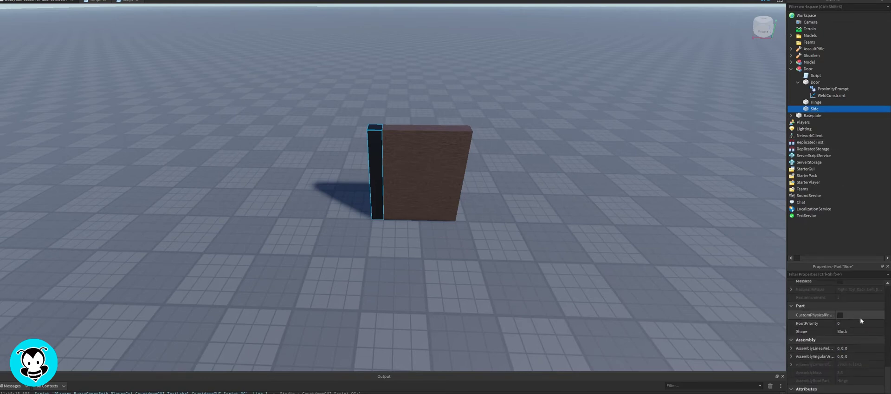
Open the Door model's Script and declare a TweenService variable with game:GetService, commented "smooth animation"
left_click(812, 74)
double_click(811, 75)
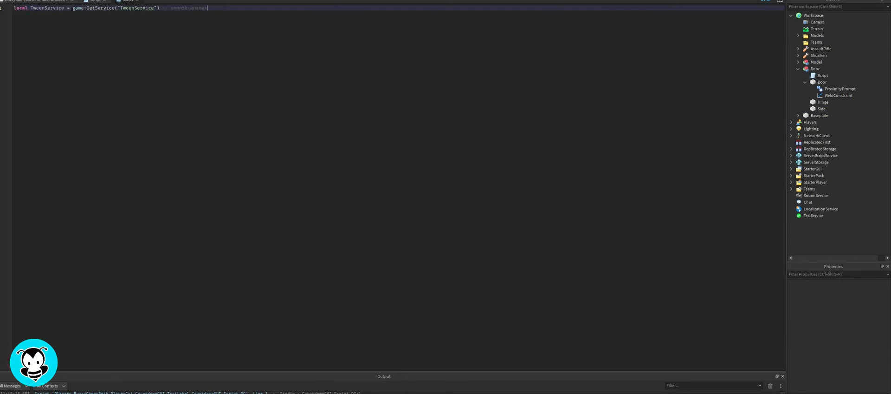
type("ion")
key("Return")
key("Return")
Declare the variables hinge as script.Parent.Hinge and prompt as script.Parent.Door.ProximityPrompt
type("local hinge = script.Parent.Hinge")
key("Return")
type("local prompt = script.Parent.Door.ProximityPrompt")
key("Return")
key("Return")
Add a goalOpen table with CFrame set to hinge.CFrame * CFrame.Angles(0, math.rad(90), 0) and a comment explaining the 90-degree rotation converted to radians
type("local goalOpen = {}")
key("Return")
type("goalOpen.CF")
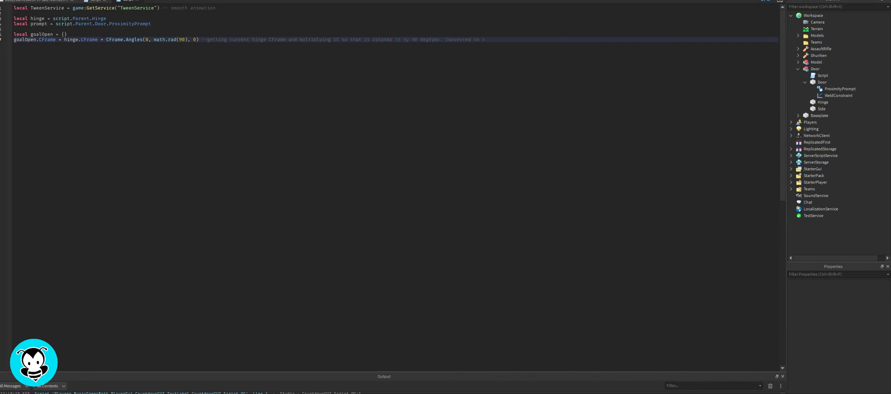
type("adians")
key("Return")
key("Return")
Add a goalClose table with CFrame set to hinge.CFrame * CFrame.Angles(0, 0, 0), commented "does the same thing but closes the door now"
type("local goalClose = {}")
key("Return")
type("goalClose.CFrame = hinge.CFrame * CFrame.")
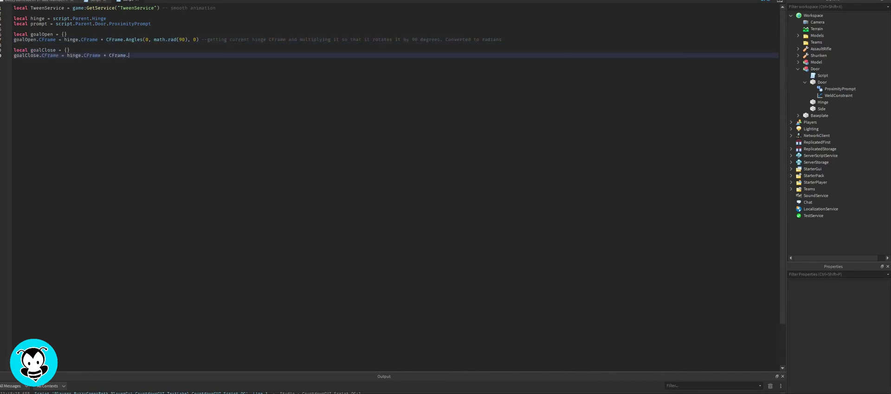
type(" door now")
key("Return")
key("Return")
Declare tweenInfo as TweenInfo.new(1), commented "takes one second for the tween to open and close"
type("local tweenInfo = TweenInfo.new(1) --takes one second for the tween to open a")
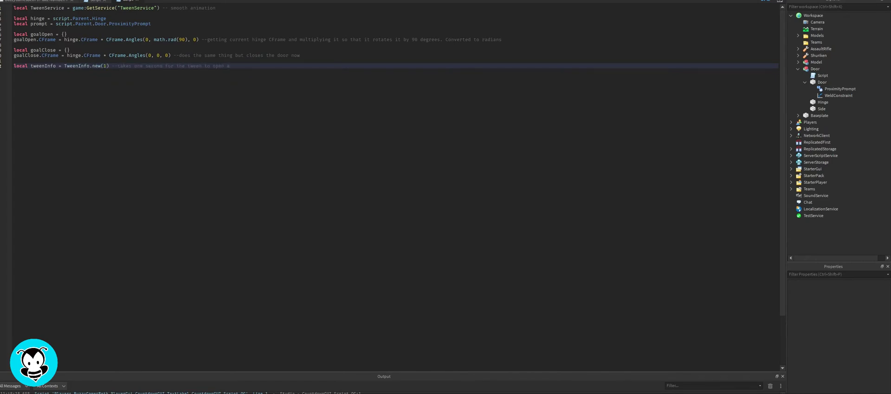
type("nd close")
key("Return")
Create tweenOpen and tweenClose with TweenService:Create on hinge and tweenInfo, using goalOpen and goalClose, with a comment on tweenOpen about rotating the hinge
type("local tweenOpen = TweenService:Create(")
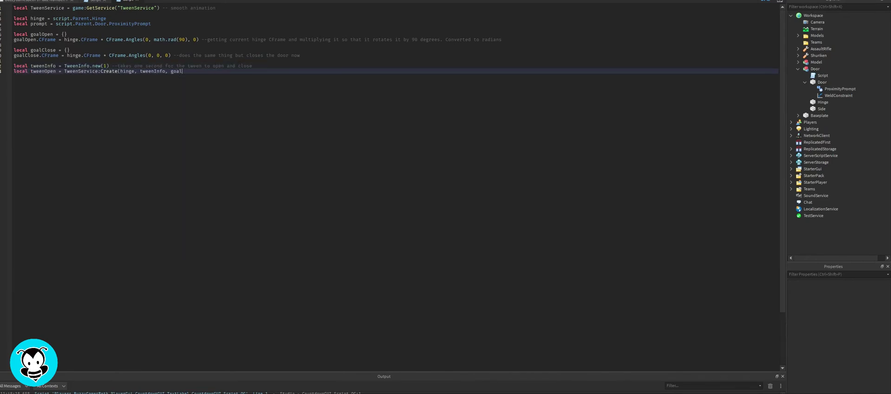
type(" hinge")
key("Return")
type("local tweenClose = TweenServ")
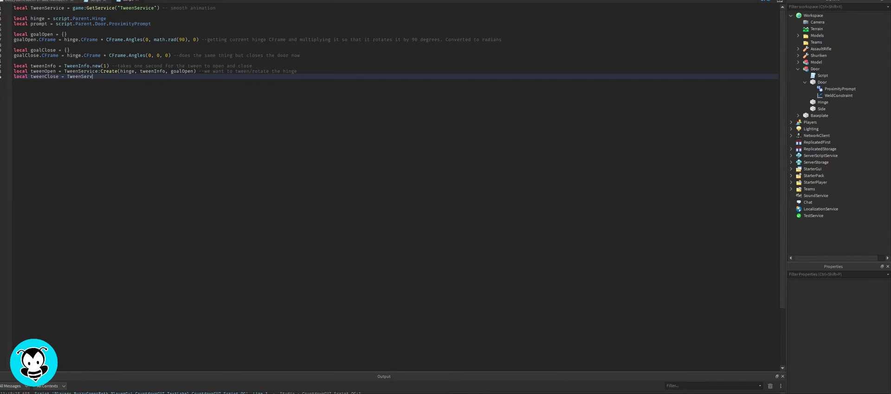
type("ose)")
key("Return")
key("Return")
Connect a function to prompt.Triggered that, when ActionText equals "Close", plays tweenClose and sets ActionText to "Open"
type("prompt.Triggered:Connect(func")
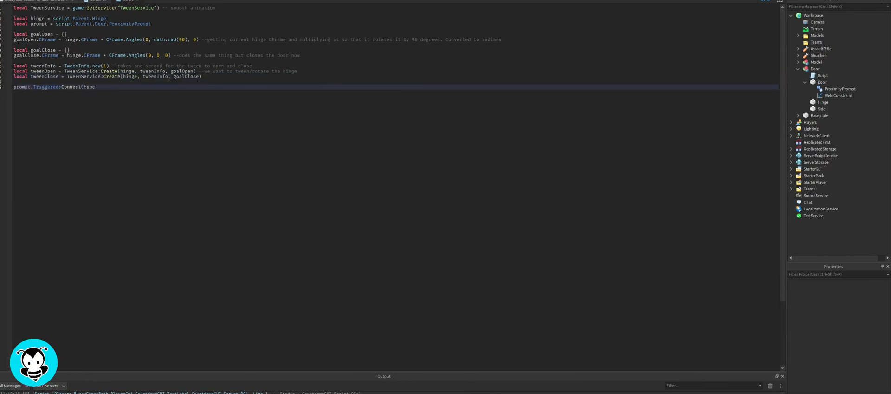
type("tion()")
key("Return")
type("if prompt.ActionText == \"Close\" then")
key("Return")
type("tweenClose:Play()")
key("Return")
type("pro")
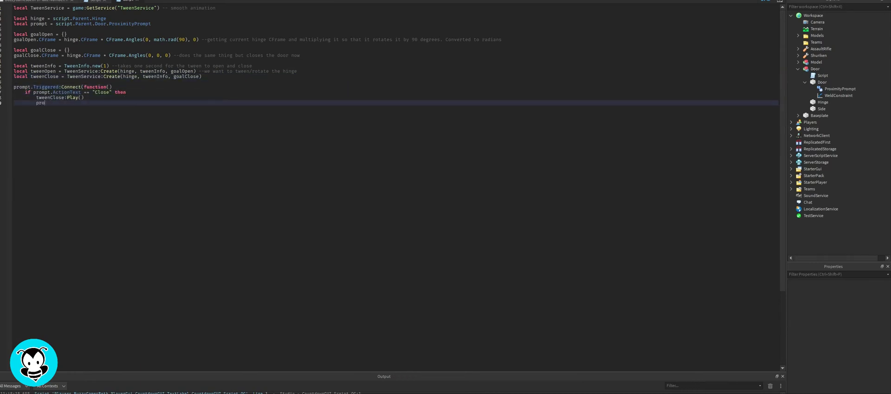
type("mpt.ActionText = \"Open\"")
key("Return")
Add an else branch that plays tweenOpen and sets prompt.ActionText to "Close", and close the if block and the connected function
type("else")
key("Return")
type("tweenOpen:Play()")
key("Return")
type("prompt.ActionText = ")
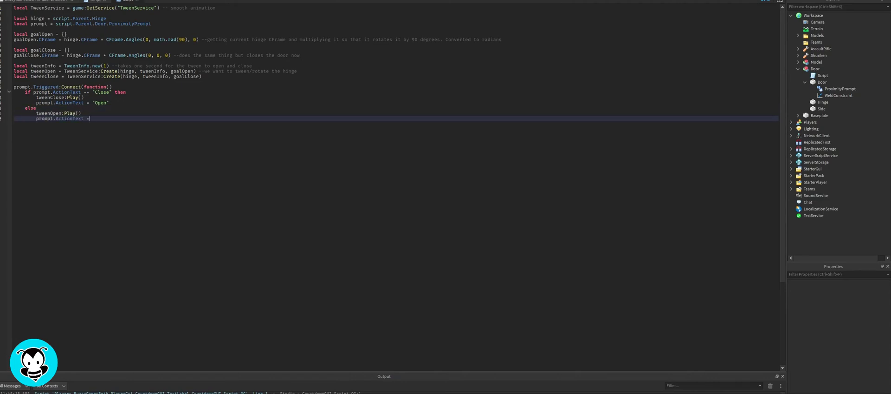
type("\"Close\"")
key("Return")
type("end")
key("Return")
type("end)")
key("Return")
key("Return")
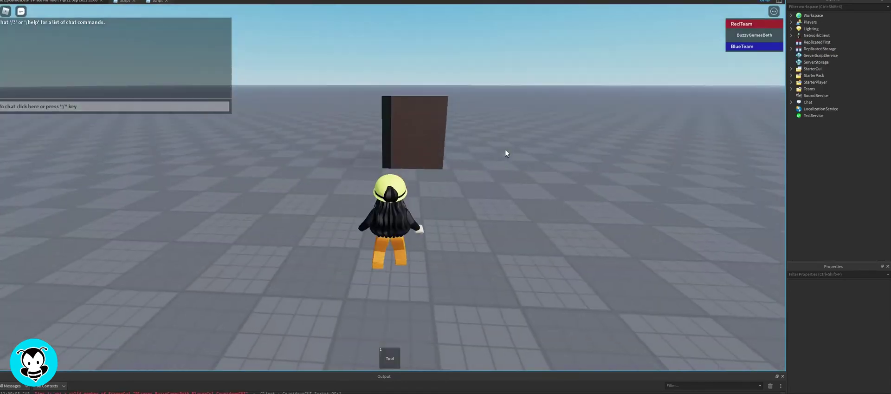
Playtest the door by walking the character up to it and triggering its proximity prompt repeatedly to open and close it
key("w")
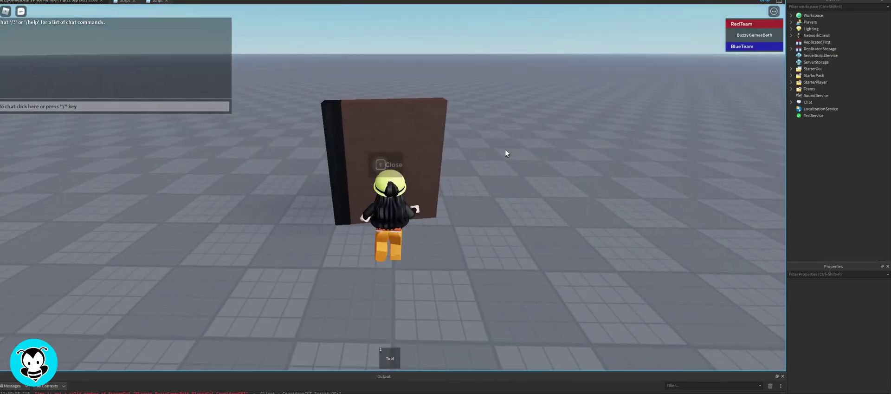
key("e")
key("s")
key("e")
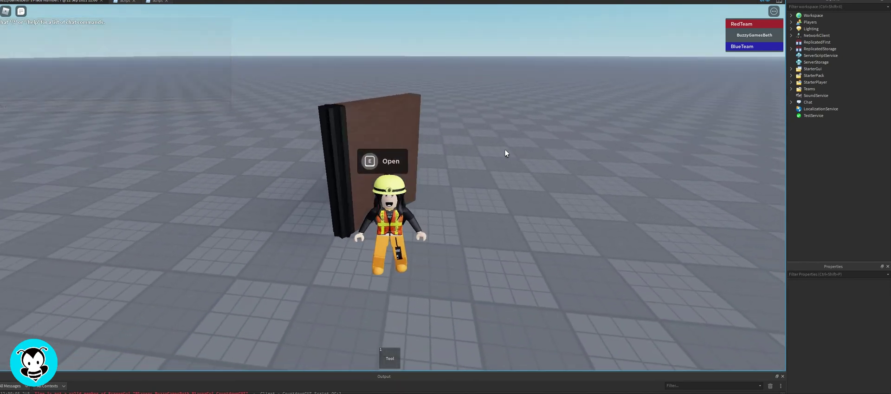
key("w")
key("e")
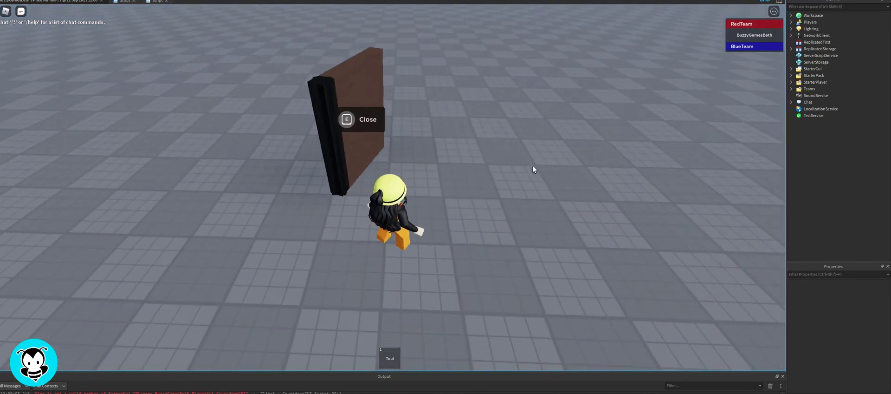
key("e")
key("s")
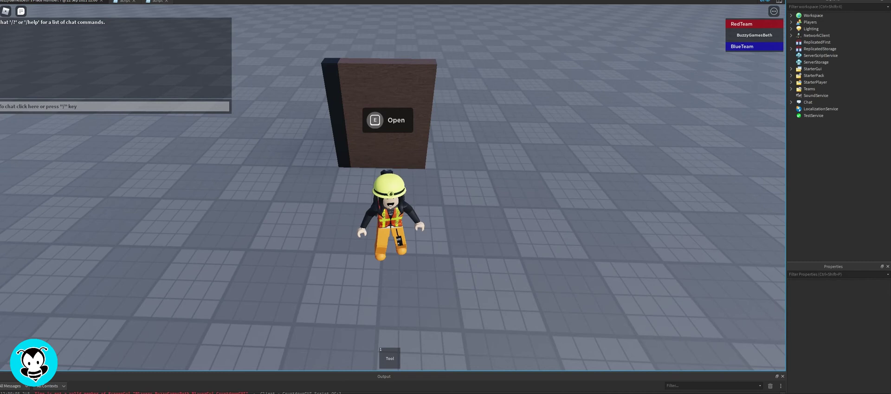
key("w")
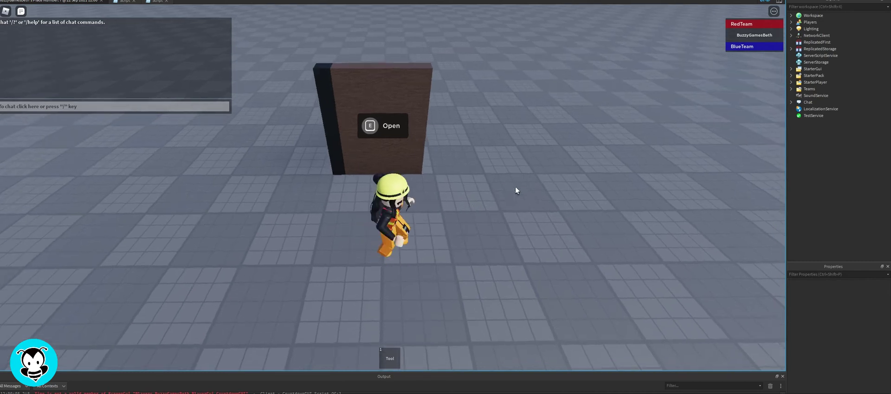
key("e")
key("a")
key("d")
key("e")
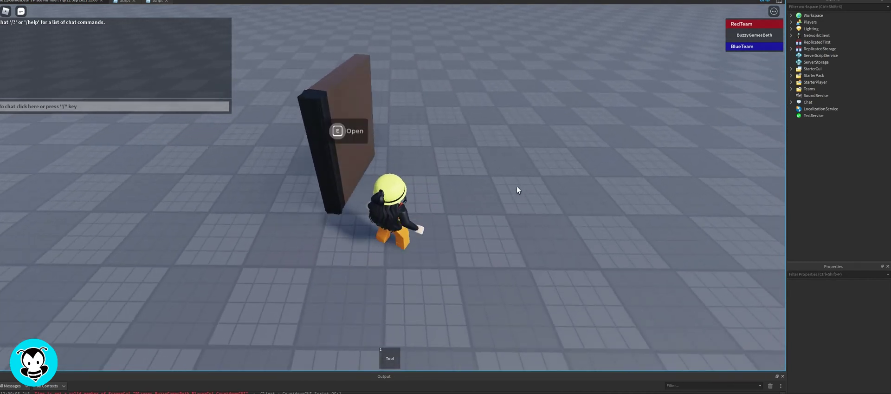
key("s")
Leave the playtest to set the Hinge part's Transparency to 1, and start the game again
key("shift+F5")
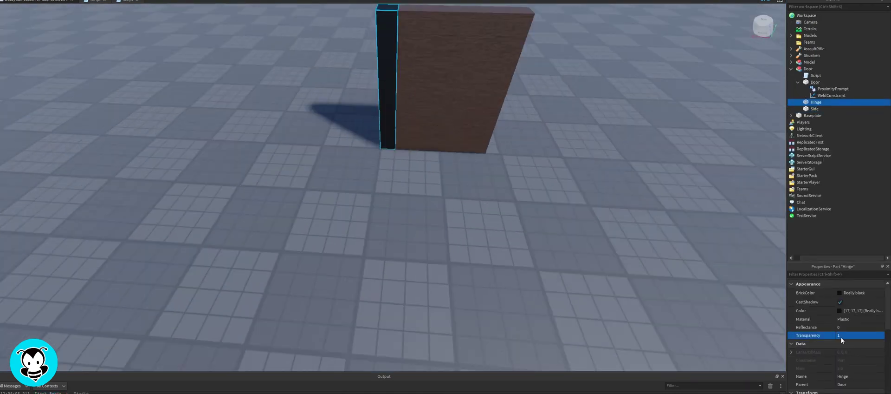
key("F5")
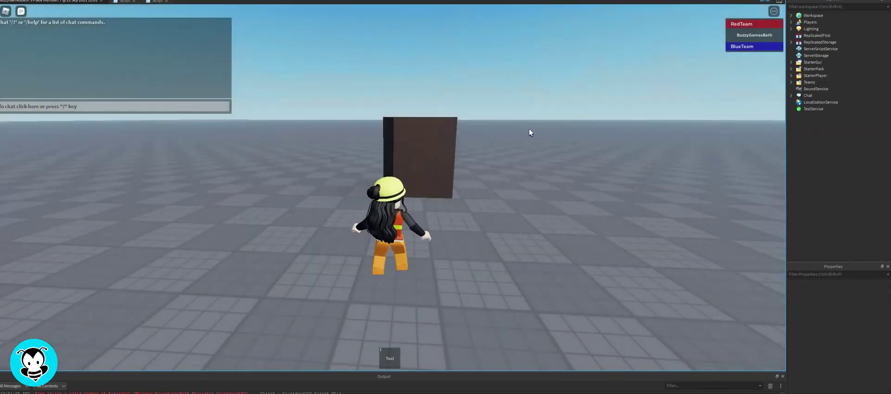
Walk up to the door and trigger its prompt several times to check the swing with the transparent hinge
key("w")
key("e")
right_click_drag(527, 155, 526, 149)
key("e")
key("s")
key("d")
key("e")
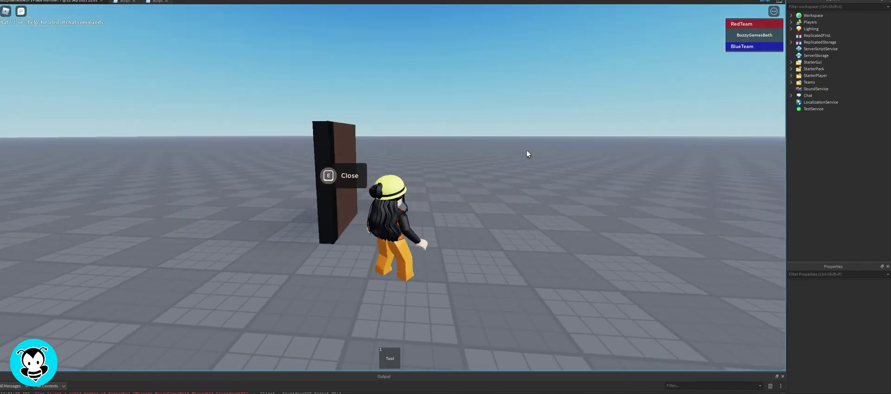
key("w")
key("e")
key("s")
key("w")
key("e")
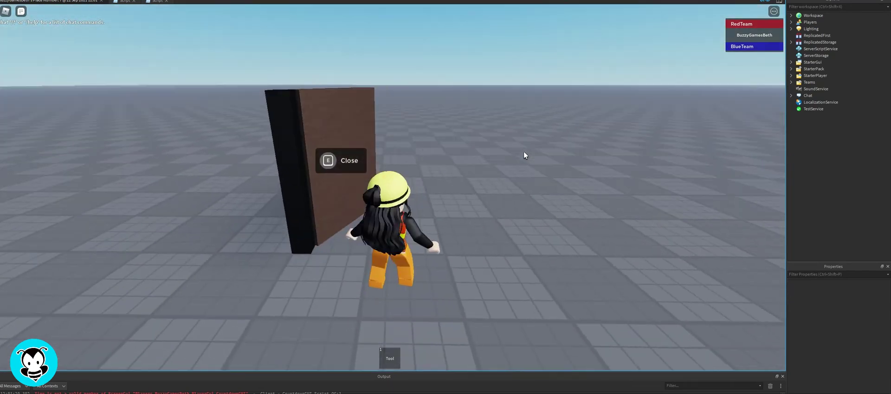
key("e")
key("e")
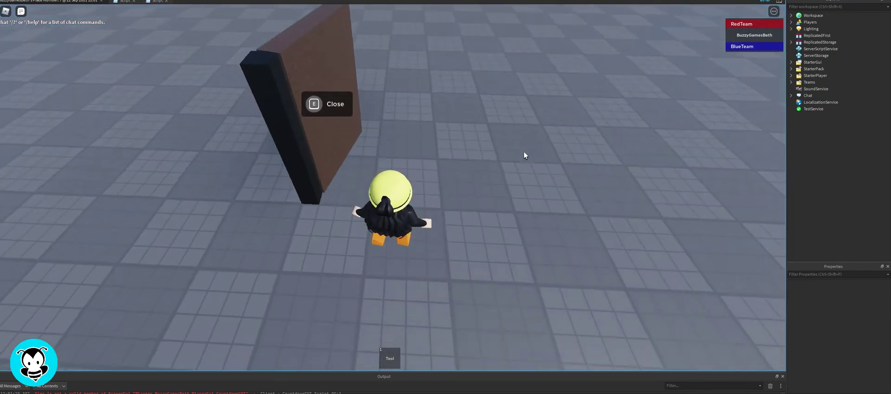
key("e")
key("s")
right_click_drag(524, 151, 523, 152)
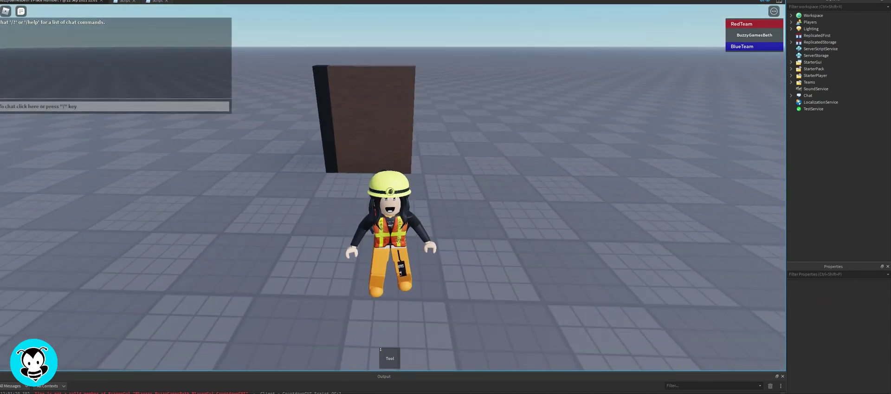
Open the door, walk the character past it, and test the prompt from the far side as well
key("w")
right_click_drag(509, 168, 509, 167)
key("e")
key("e")
key("e")
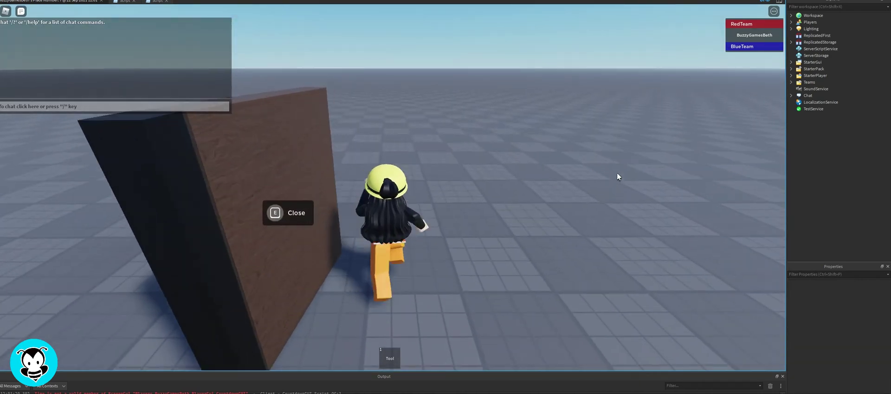
key("e")
key("a")
key("w")
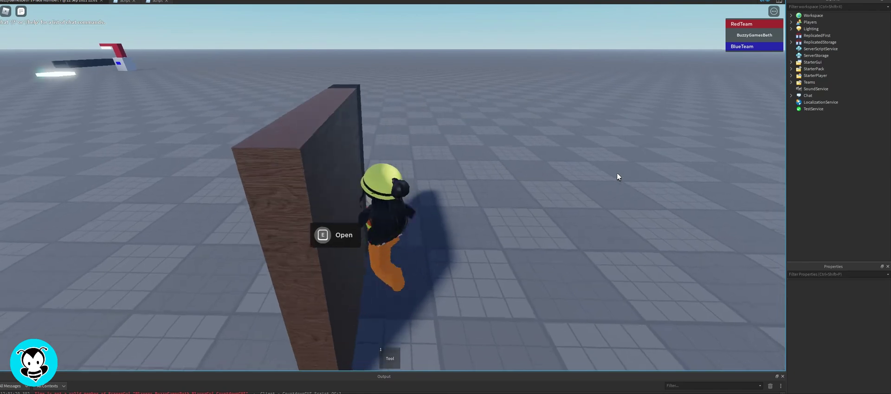
key("e")
right_click_drag(617, 172, 617, 173)
key("s")
key("e")
scroll(617, 173, "down", 5)
key("w")
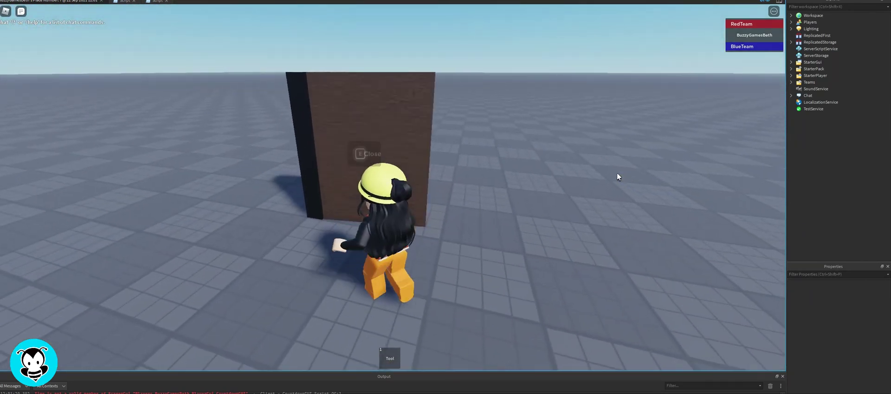
Keep opening and closing the door from close up, finishing by opening it and walking through
key("e")
key("e")
key("e")
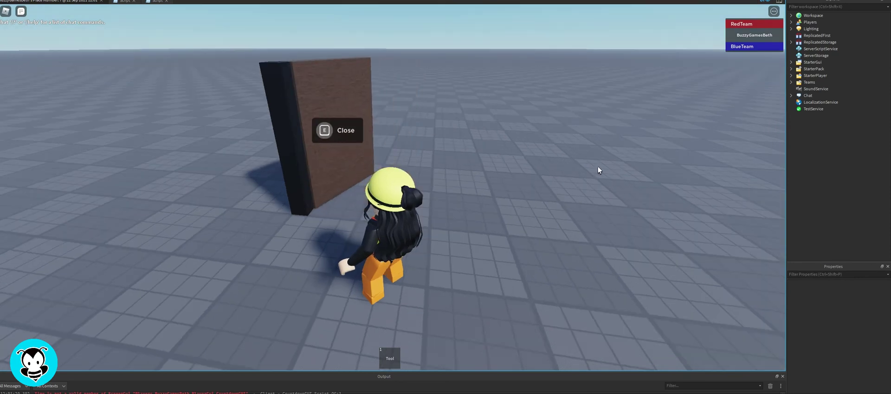
key("w")
key("e")
key("s")
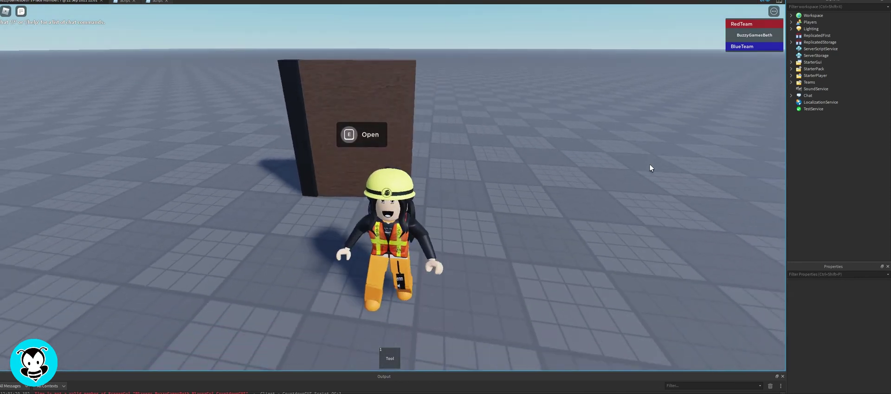
key("w")
key("e")
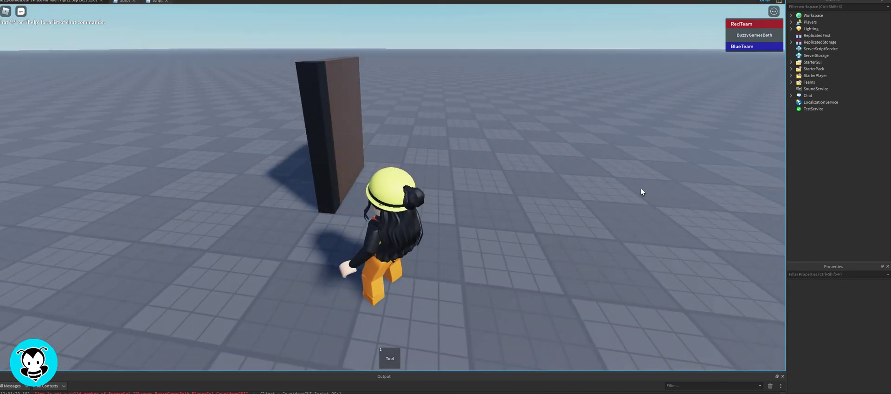
key("e")
key("s")
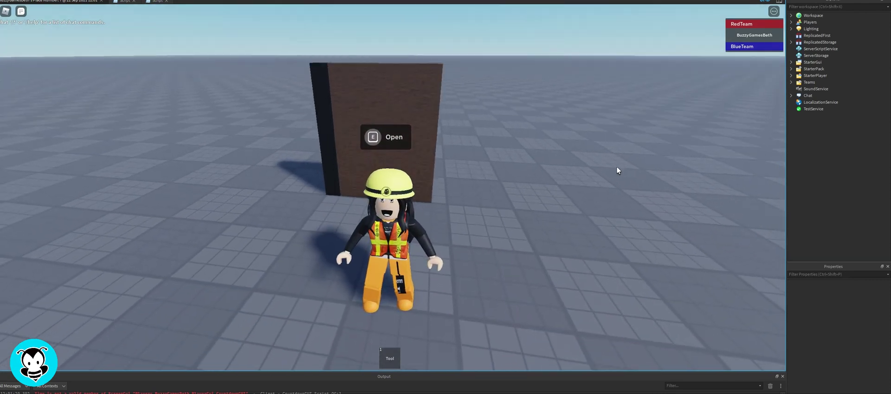
key("w")
key("e")
key("w")
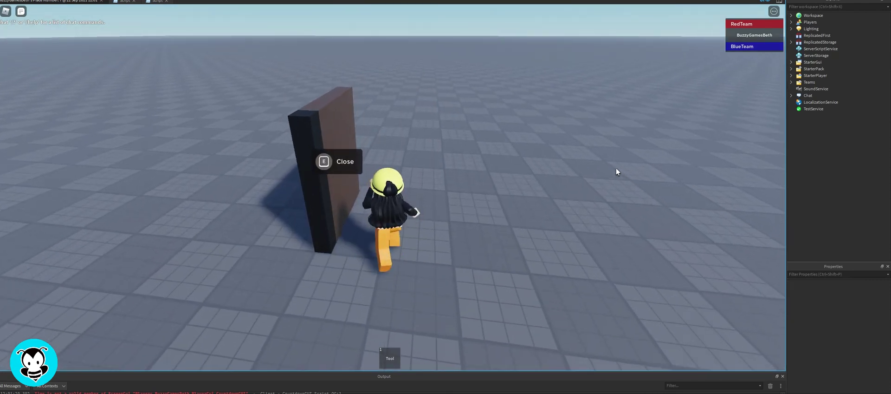